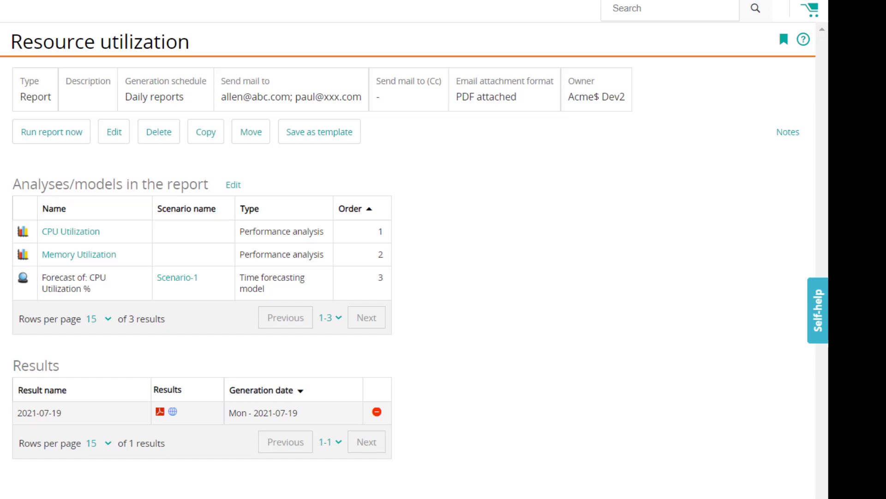
- Open the generated Resource utilization report as a PDF and review its CPU and memory charts
{"action": "left_click", "coordinate": [160, 411]}
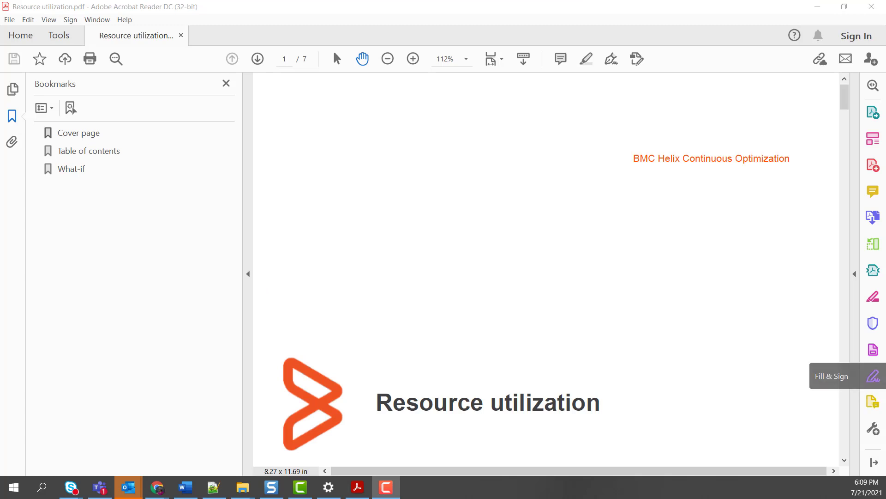
{"action": "scroll", "coordinate": [546, 270], "scroll_direction": "down", "scroll_amount": 1}
{"action": "scroll", "coordinate": [546, 270], "scroll_direction": "down", "scroll_amount": 3}
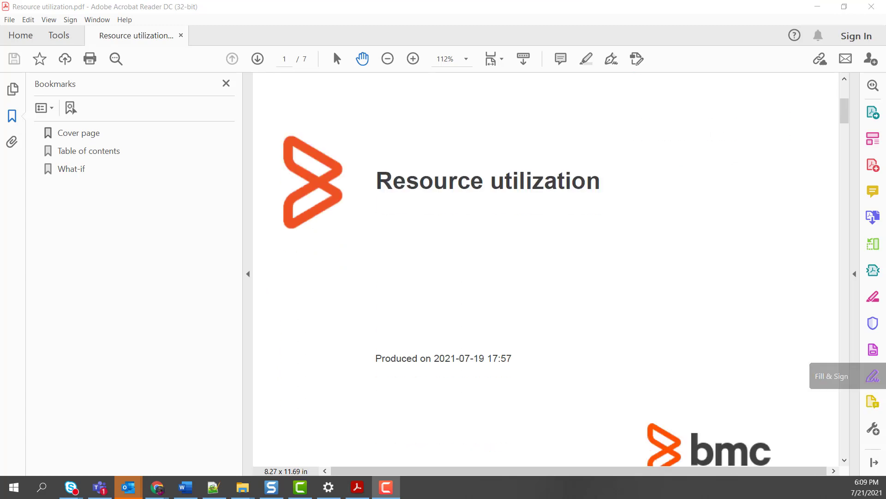
{"action": "scroll", "coordinate": [546, 270], "scroll_direction": "down", "scroll_amount": 3}
{"action": "scroll", "coordinate": [546, 270], "scroll_direction": "down", "scroll_amount": 3}
{"action": "scroll", "coordinate": [546, 270], "scroll_direction": "down", "scroll_amount": 4}
{"action": "scroll", "coordinate": [546, 270], "scroll_direction": "down", "scroll_amount": 4}
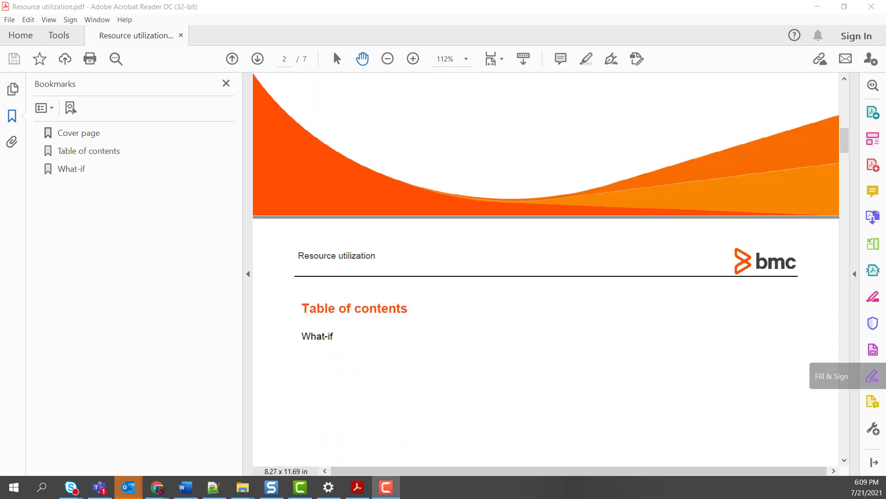
{"action": "scroll", "coordinate": [546, 270], "scroll_direction": "down", "scroll_amount": 2}
{"action": "scroll", "coordinate": [546, 270], "scroll_direction": "down", "scroll_amount": 10}
{"action": "scroll", "coordinate": [546, 270], "scroll_direction": "down", "scroll_amount": 2}
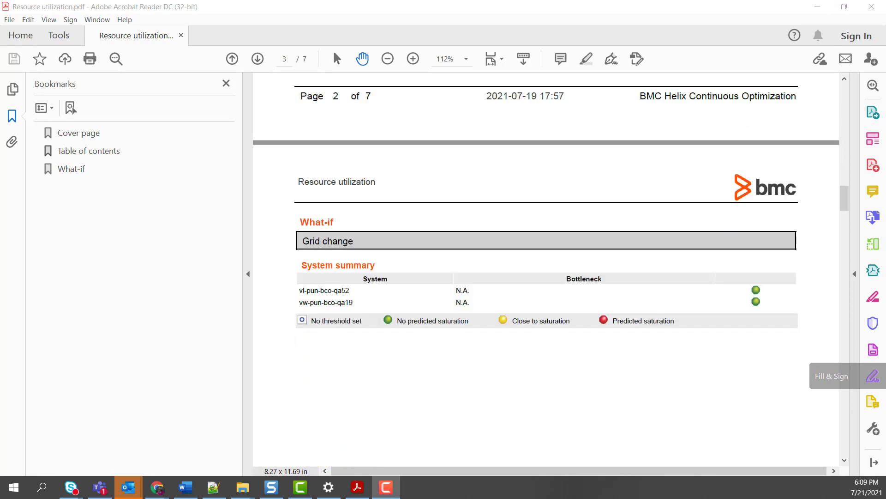
{"action": "scroll", "coordinate": [546, 270], "scroll_direction": "down", "scroll_amount": 2}
{"action": "scroll", "coordinate": [546, 270], "scroll_direction": "down", "scroll_amount": 10}
{"action": "scroll", "coordinate": [546, 271], "scroll_direction": "down", "scroll_amount": 2}
{"action": "scroll", "coordinate": [546, 271], "scroll_direction": "down", "scroll_amount": 1}
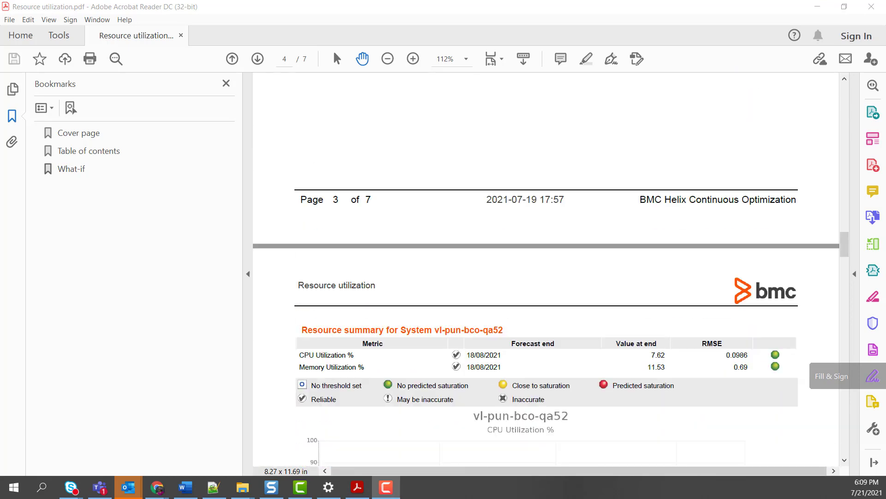
{"action": "scroll", "coordinate": [546, 271], "scroll_direction": "down", "scroll_amount": 5}
{"action": "scroll", "coordinate": [546, 270], "scroll_direction": "down", "scroll_amount": 3}
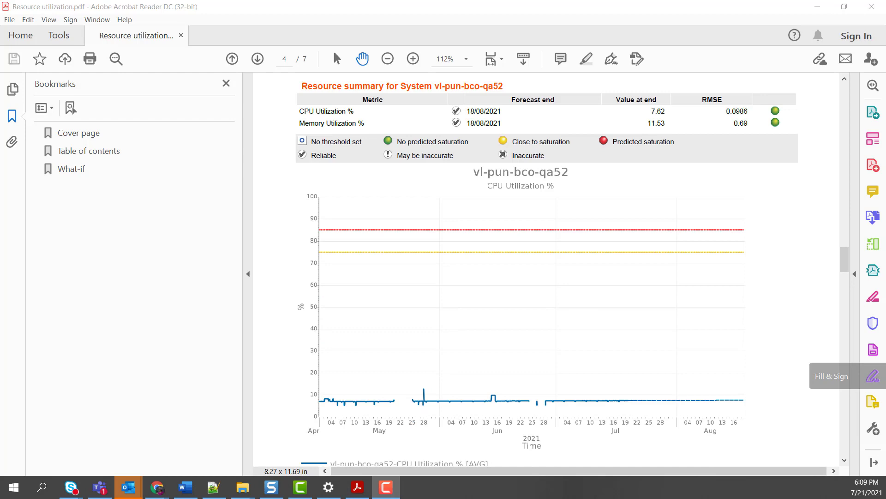
{"action": "scroll", "coordinate": [547, 270], "scroll_direction": "down", "scroll_amount": 1}
{"action": "scroll", "coordinate": [546, 271], "scroll_direction": "down", "scroll_amount": 3}
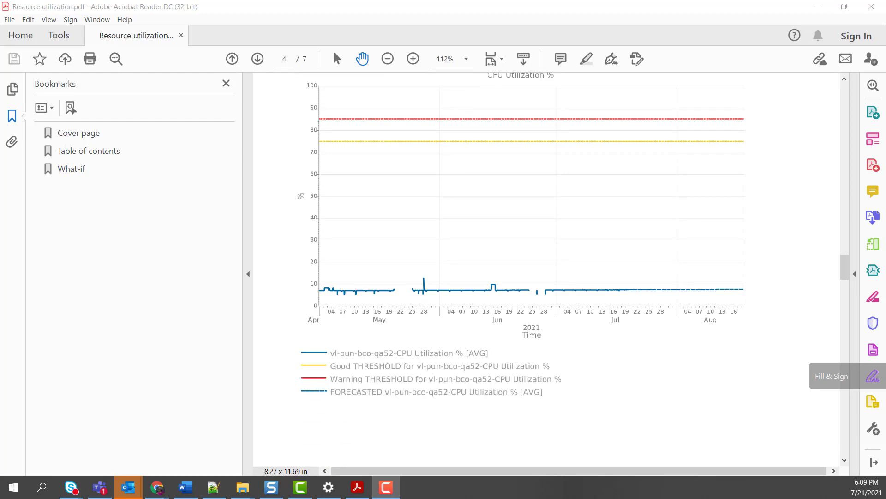
{"action": "scroll", "coordinate": [546, 270], "scroll_direction": "down", "scroll_amount": 5}
{"action": "scroll", "coordinate": [546, 270], "scroll_direction": "down", "scroll_amount": 5}
{"action": "scroll", "coordinate": [546, 271], "scroll_direction": "down", "scroll_amount": 3}
{"action": "scroll", "coordinate": [546, 270], "scroll_direction": "down", "scroll_amount": 1}
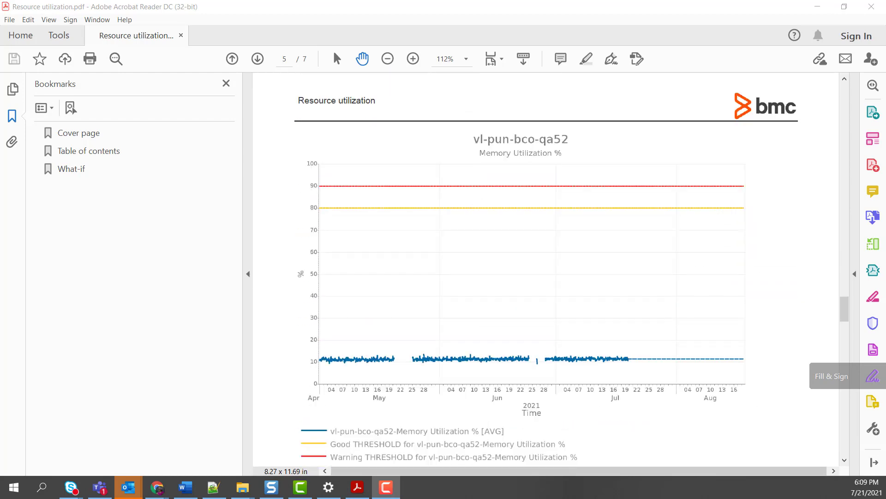
{"action": "scroll", "coordinate": [546, 270], "scroll_direction": "down", "scroll_amount": 3}
{"action": "scroll", "coordinate": [546, 270], "scroll_direction": "down", "scroll_amount": 1}
{"action": "scroll", "coordinate": [546, 270], "scroll_direction": "down", "scroll_amount": 4}
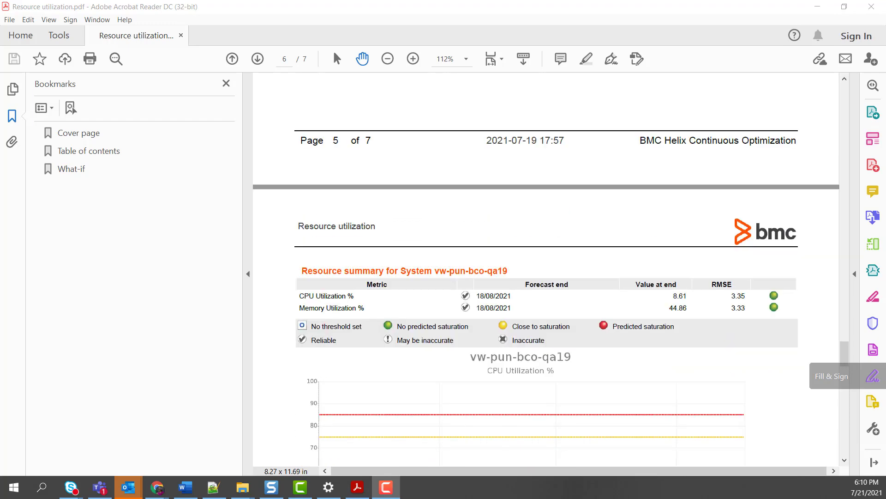
{"action": "scroll", "coordinate": [546, 270], "scroll_direction": "down", "scroll_amount": 3}
{"action": "scroll", "coordinate": [546, 270], "scroll_direction": "down", "scroll_amount": 1}
{"action": "scroll", "coordinate": [546, 271], "scroll_direction": "down", "scroll_amount": 3}
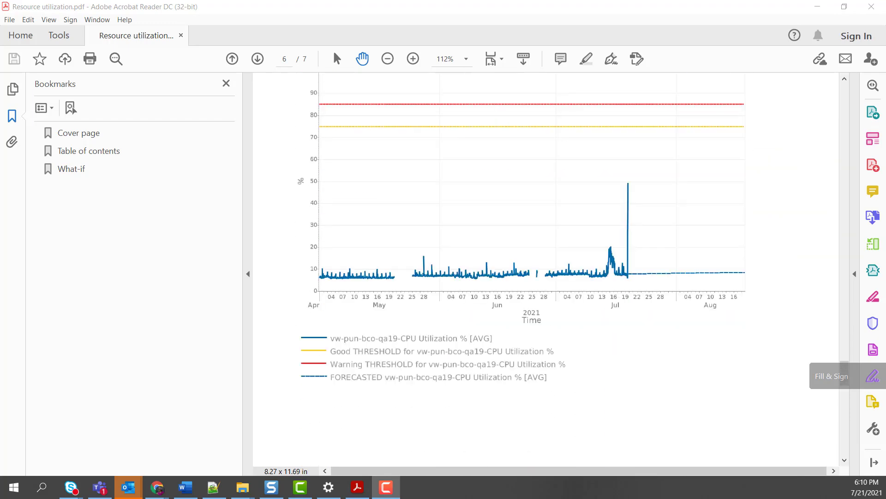
{"action": "scroll", "coordinate": [546, 271], "scroll_direction": "down", "scroll_amount": 5}
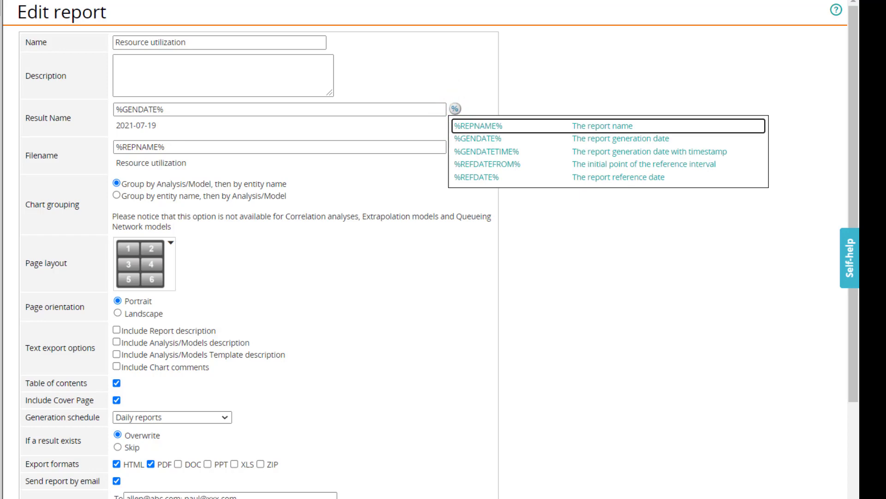
- Browse the % variables available for the report file name, then close the list without choosing
{"action": "left_click", "coordinate": [411, 144]}
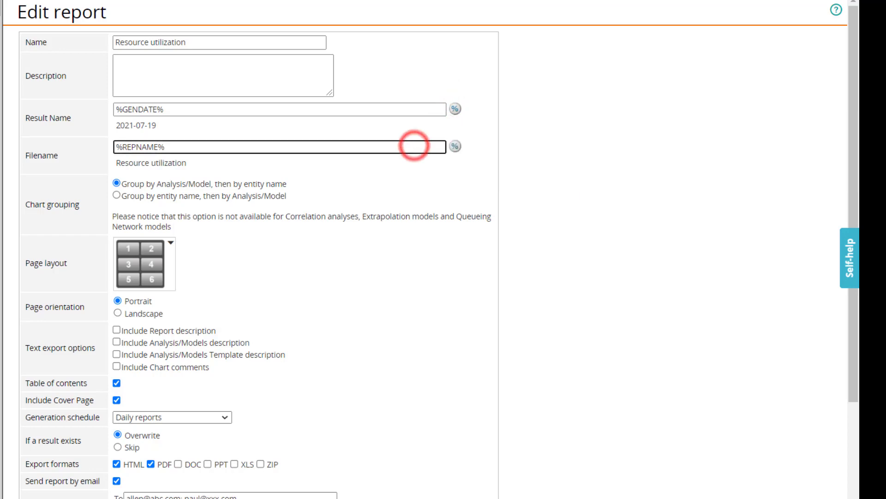
{"action": "left_click", "coordinate": [452, 146]}
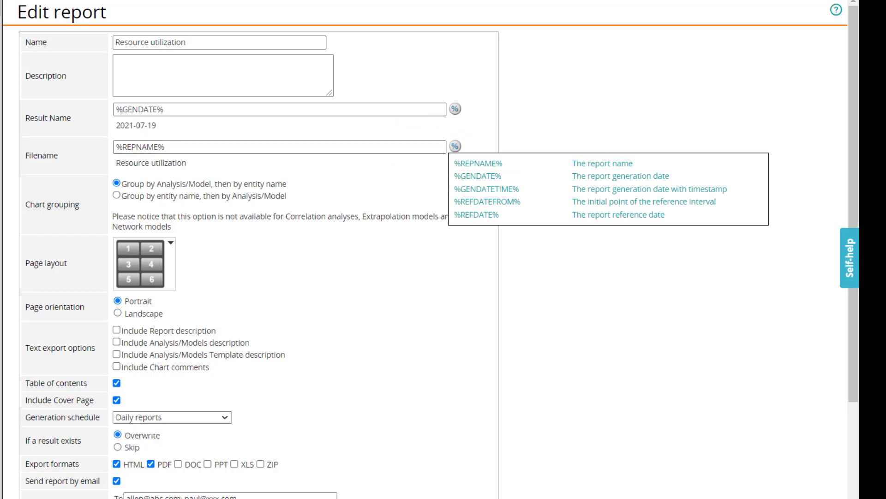
{"action": "left_click", "coordinate": [388, 172]}
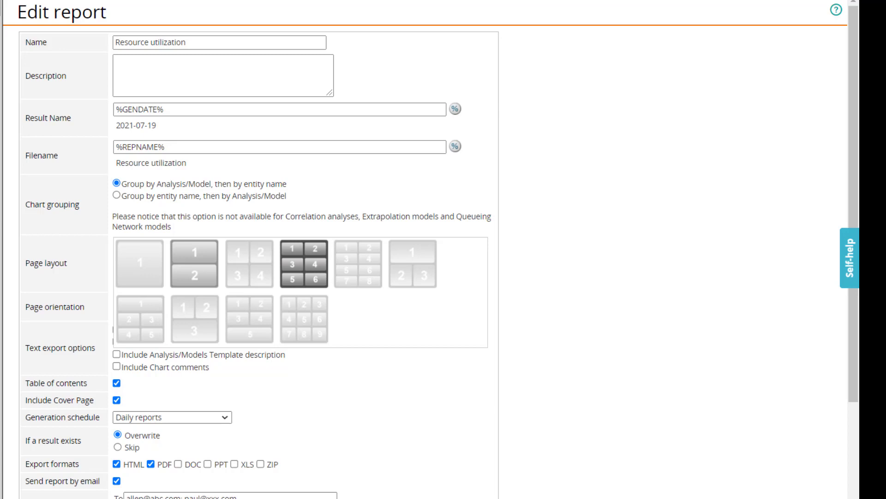
- Set the report page layout to four charts per page (2x2) and save
{"action": "left_click", "coordinate": [249, 263]}
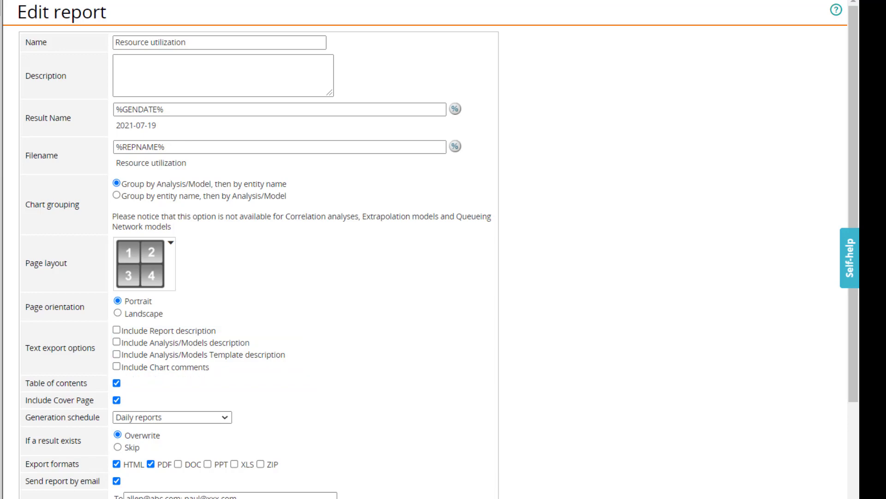
{"action": "scroll", "coordinate": [443, 250], "scroll_direction": "down", "scroll_amount": 3}
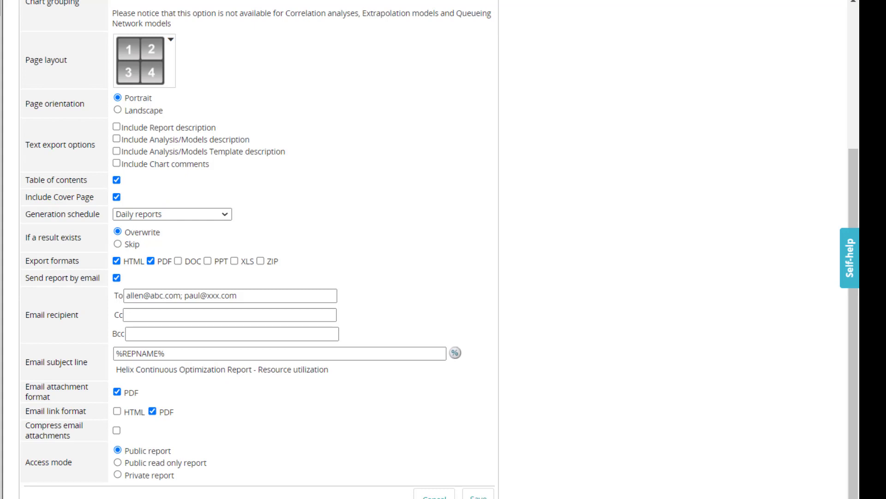
{"action": "left_click", "coordinate": [478, 496]}
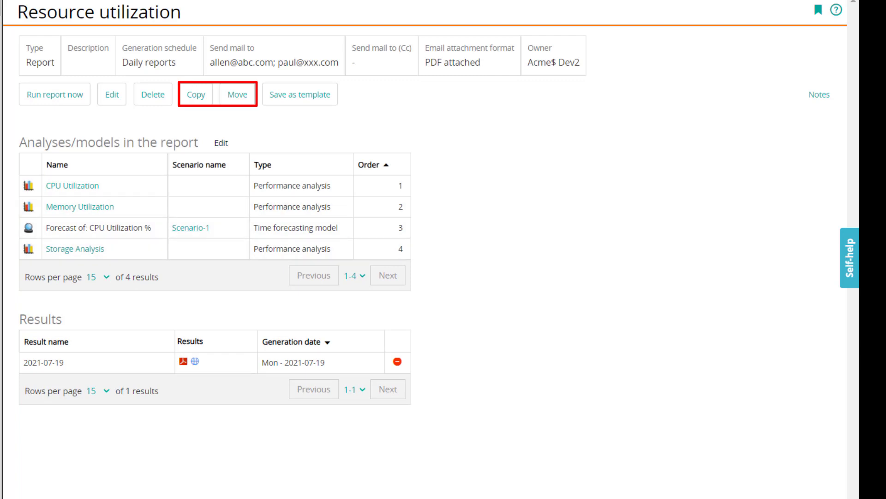
- Add Storage Analysis to the report's analyses alongside CPU, Memory and Scenario-1, and save
{"action": "left_click", "coordinate": [221, 143]}
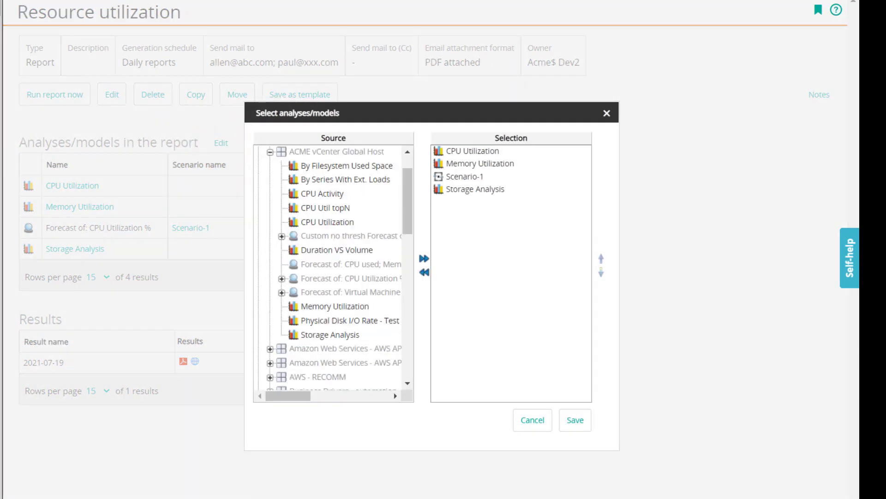
{"action": "left_click", "coordinate": [329, 335]}
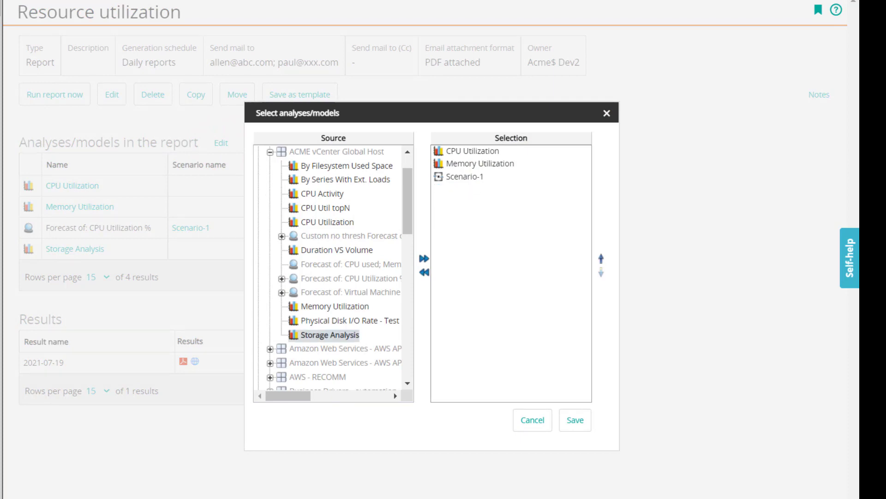
{"action": "double_click", "coordinate": [332, 334]}
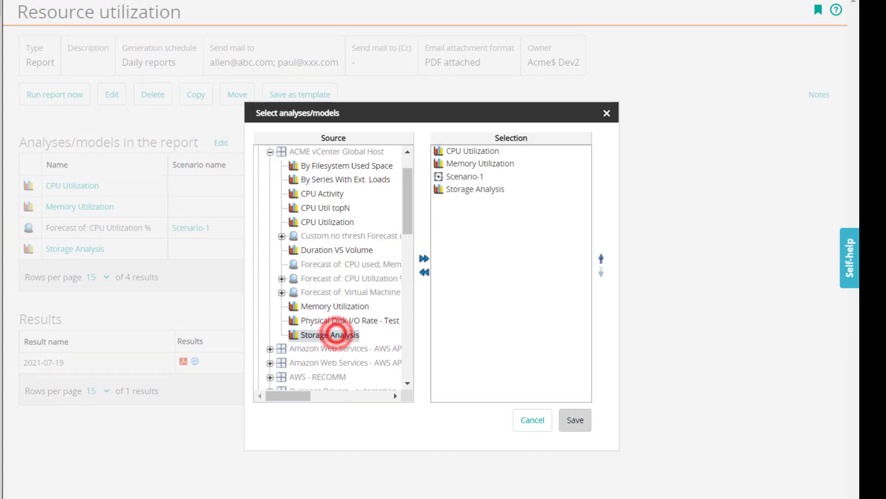
{"action": "left_click", "coordinate": [576, 420]}
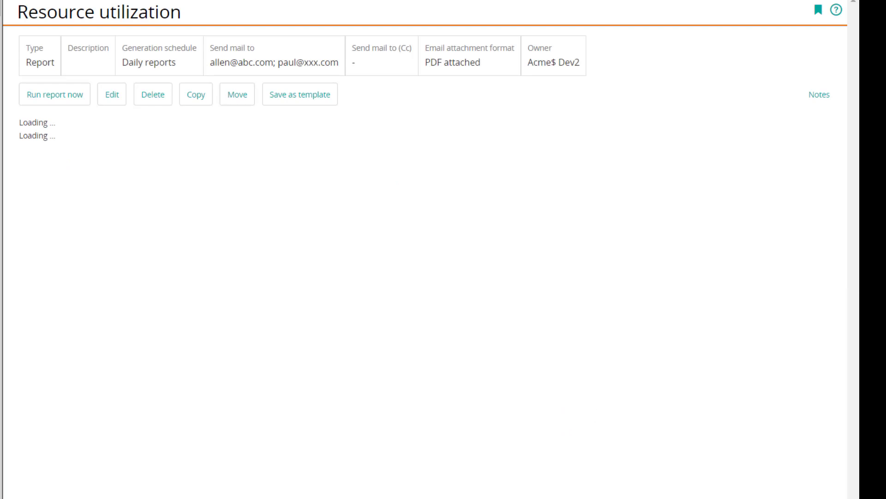